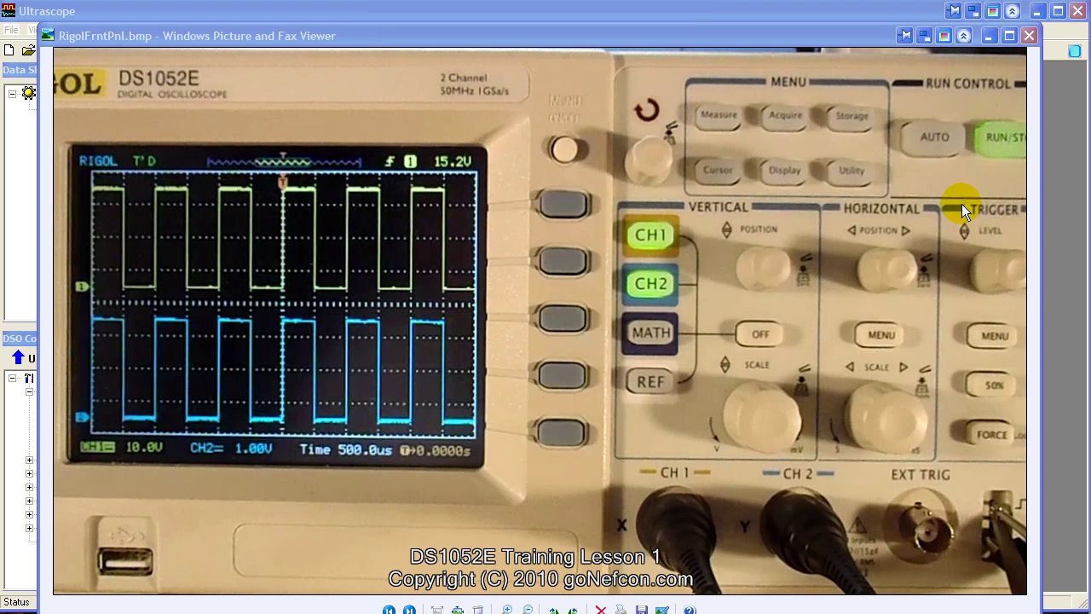
Minimize the oscilloscope photo viewer to reveal the Ultrascope DSO controller
{"action": "left_click", "coordinate": [988, 35]}
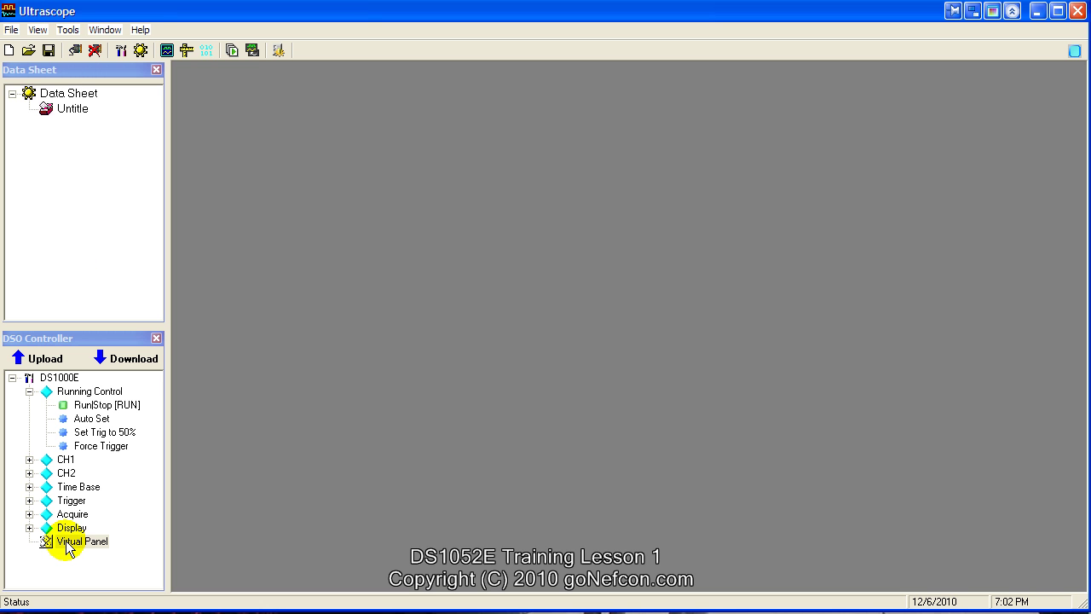
Open the DS1000E Virtual Panel from the DSO Controller tree
{"action": "double_click", "coordinate": [66, 542]}
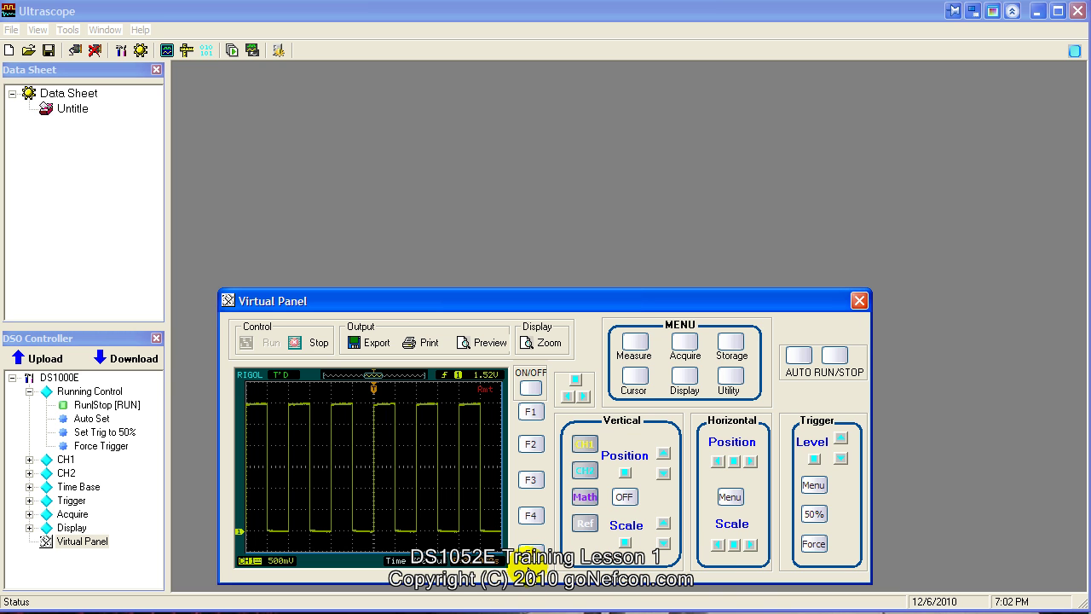
Enlarge the Virtual Panel's scope display and drag the panel up to the top
{"action": "left_click", "coordinate": [548, 344]}
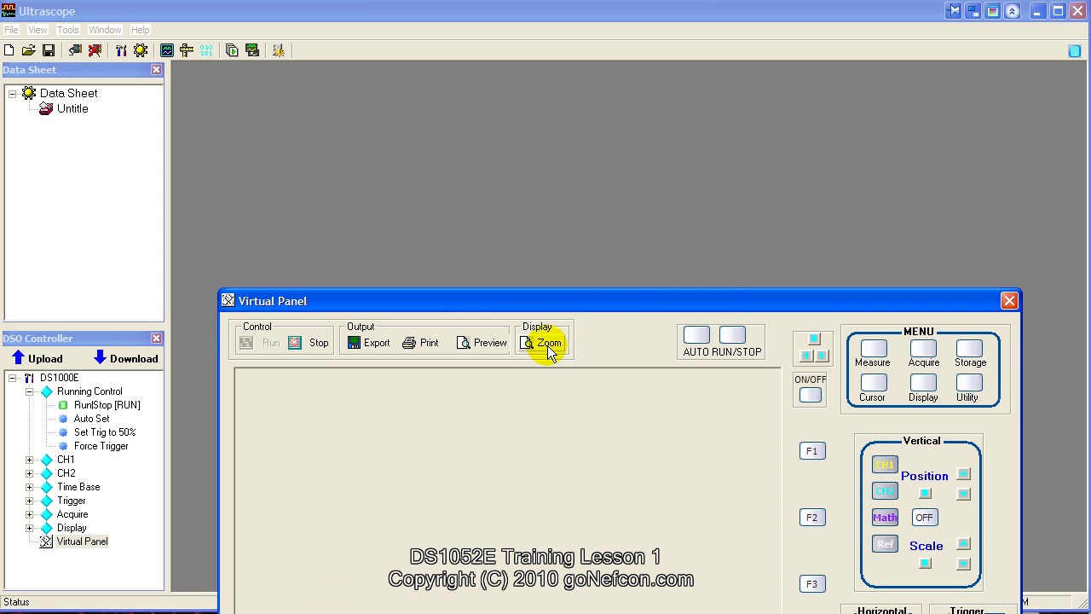
{"action": "left_click_drag", "start_coordinate": [564, 253], "coordinate": [542, 87]}
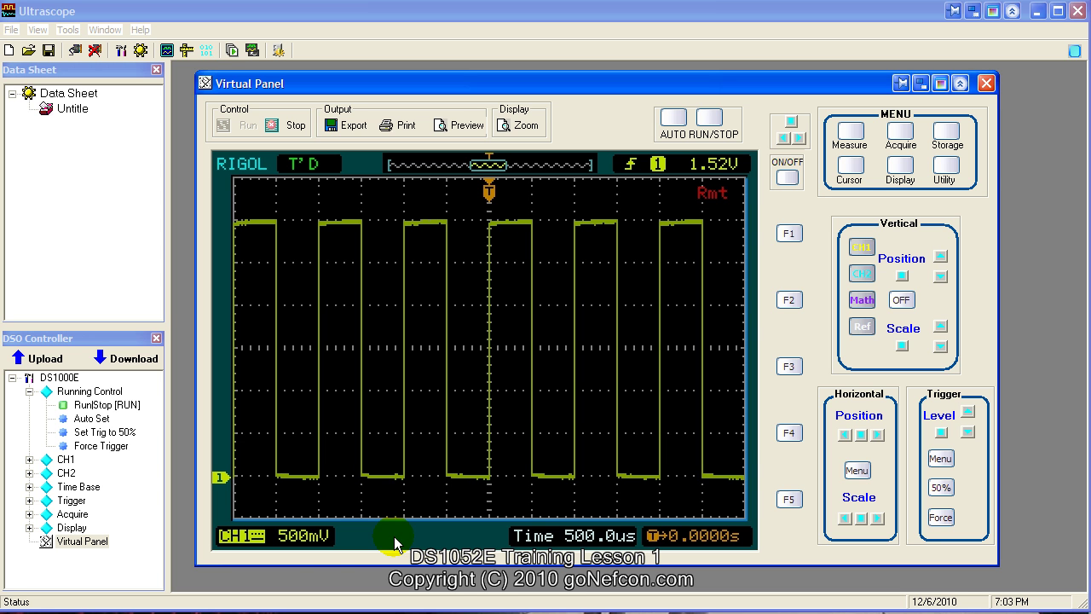
Show the manual's page 19 on probe attenuation in Adobe Reader, then hide it and return to it
{"action": "key", "text": "alt+Tab"}
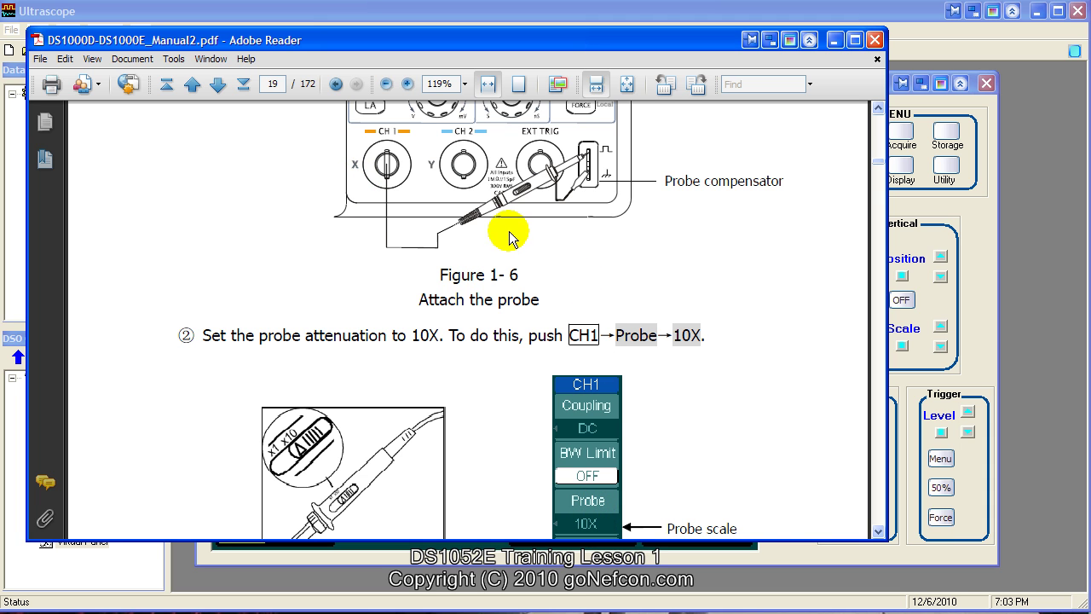
{"action": "left_click", "coordinate": [832, 43]}
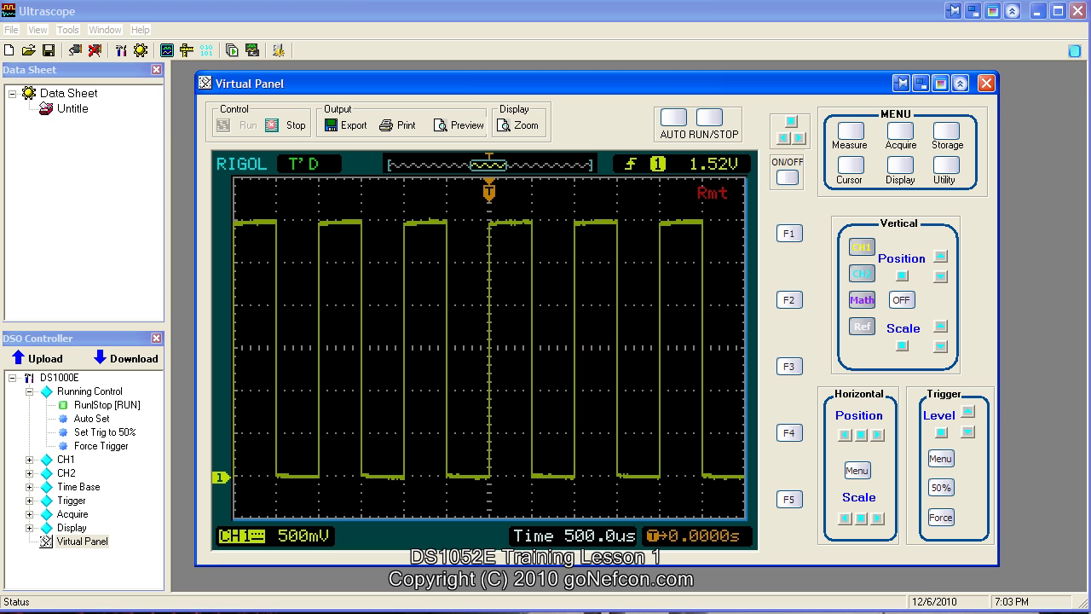
{"action": "key", "text": "alt+Tab"}
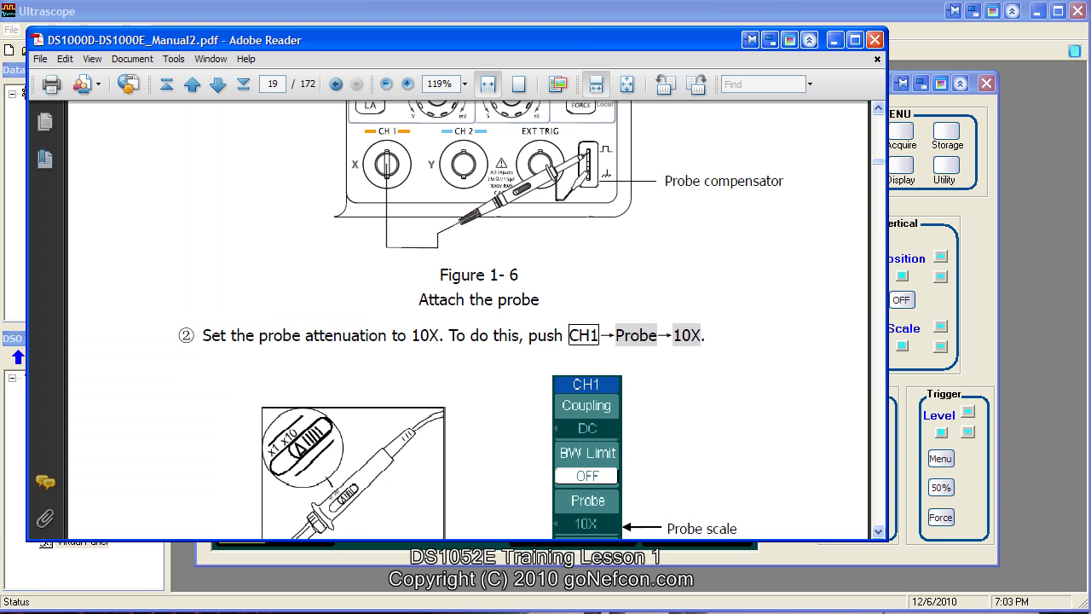
Switch to DS1000D-DS1000E_Manual.pdf page 16 with the Figure 1-3 display screen diagram
{"action": "key", "text": "alt+Tab"}
{"action": "key", "text": "alt+Tab"}
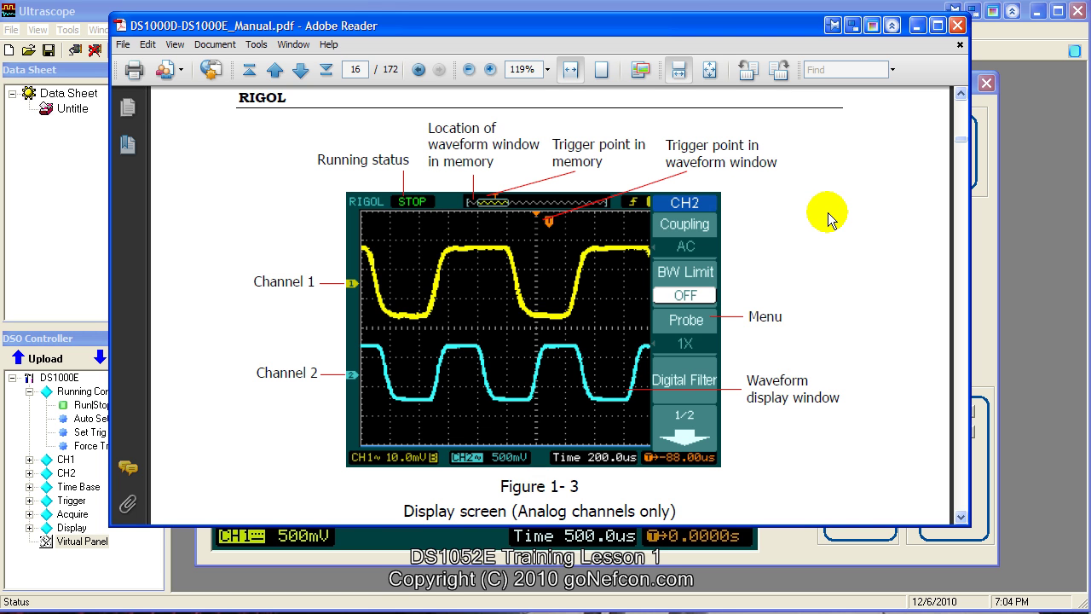
Minimize the manual and run AUTO setup on the CH1 square wave, checking the 500.0us timebase
{"action": "left_click", "coordinate": [914, 28]}
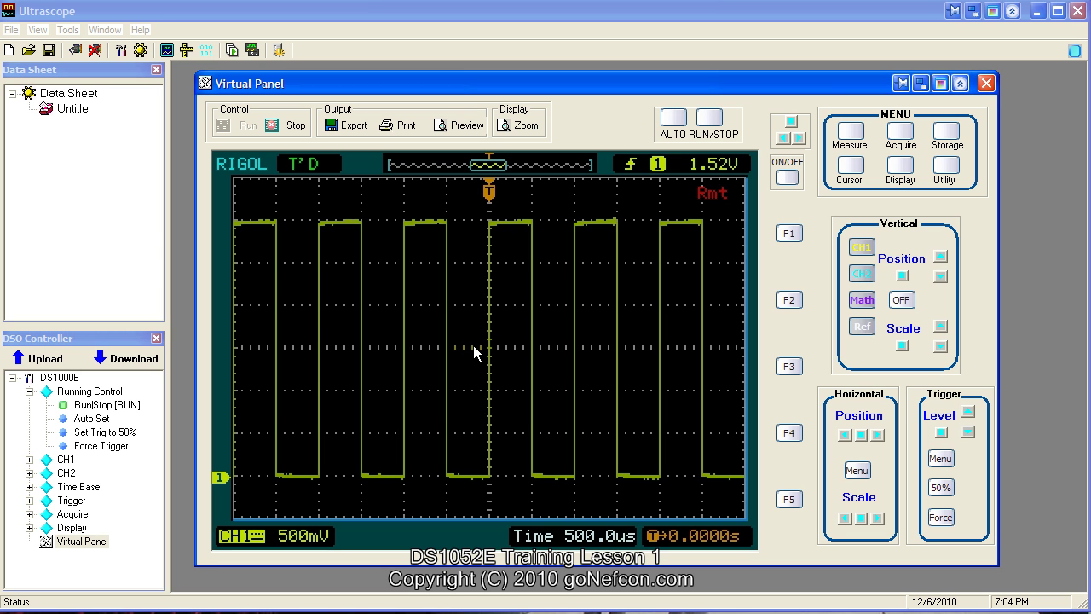
{"action": "left_click", "coordinate": [671, 119]}
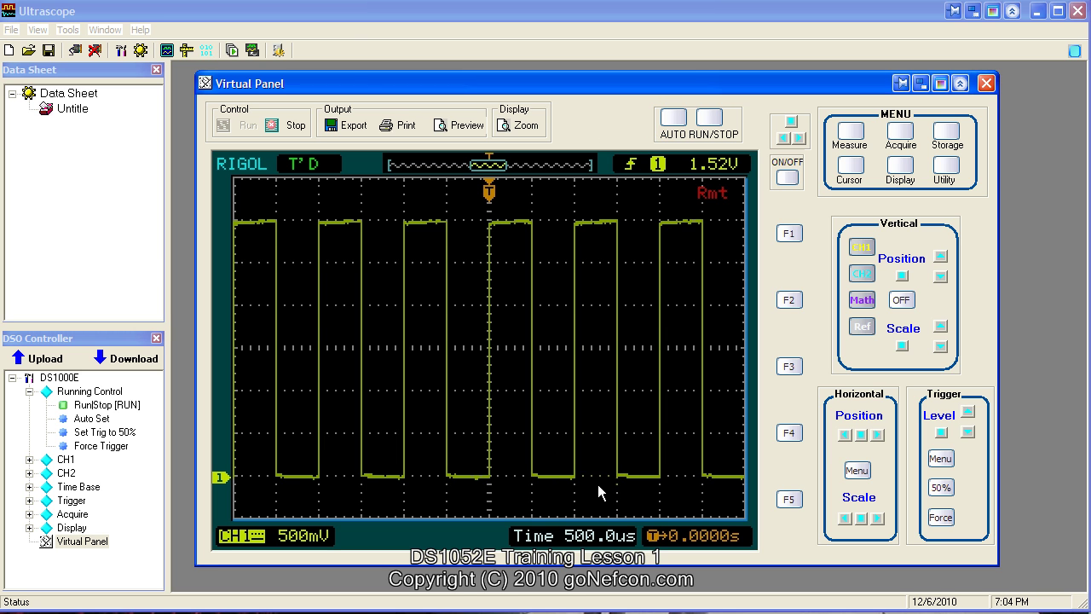
{"action": "left_click", "coordinate": [586, 543]}
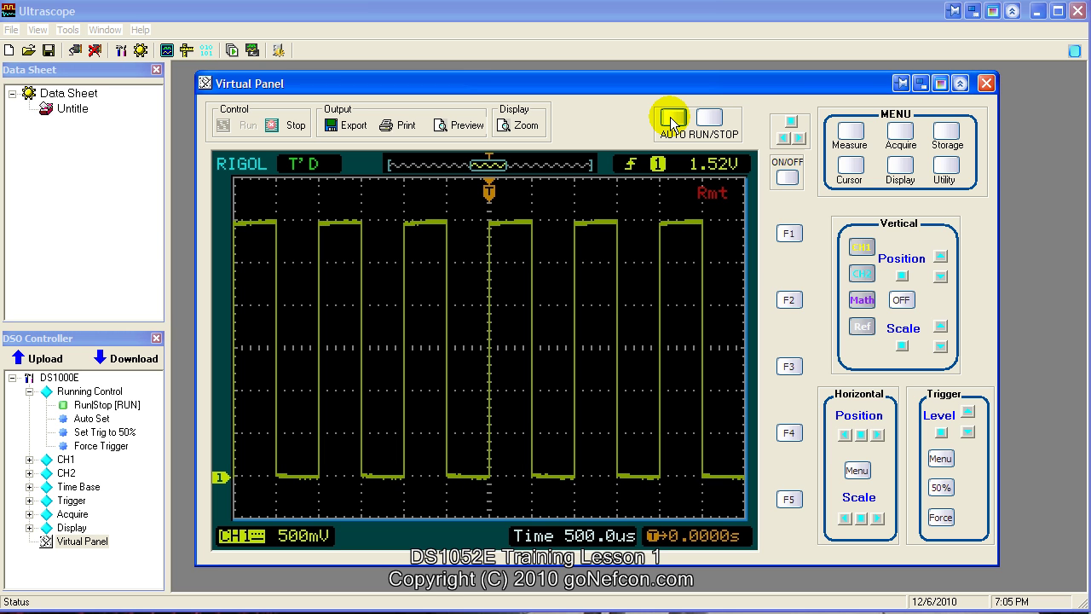
Show the Measure menu with Source CH1, closing the photo viewer and toggling the menu off and on
{"action": "left_click", "coordinate": [842, 142]}
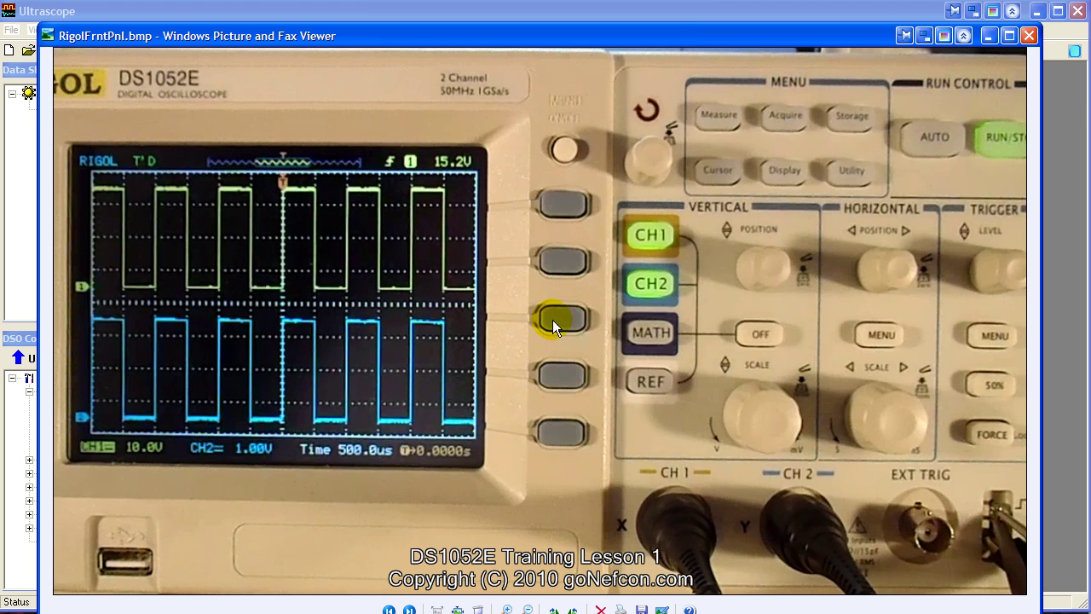
{"action": "left_click", "coordinate": [987, 35]}
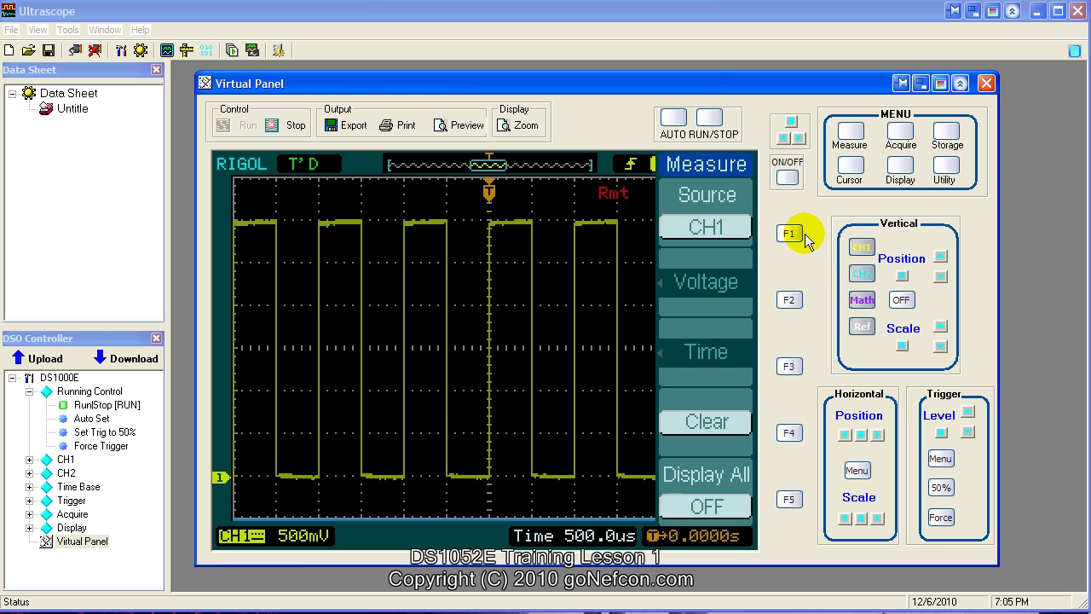
{"action": "left_click", "coordinate": [788, 498]}
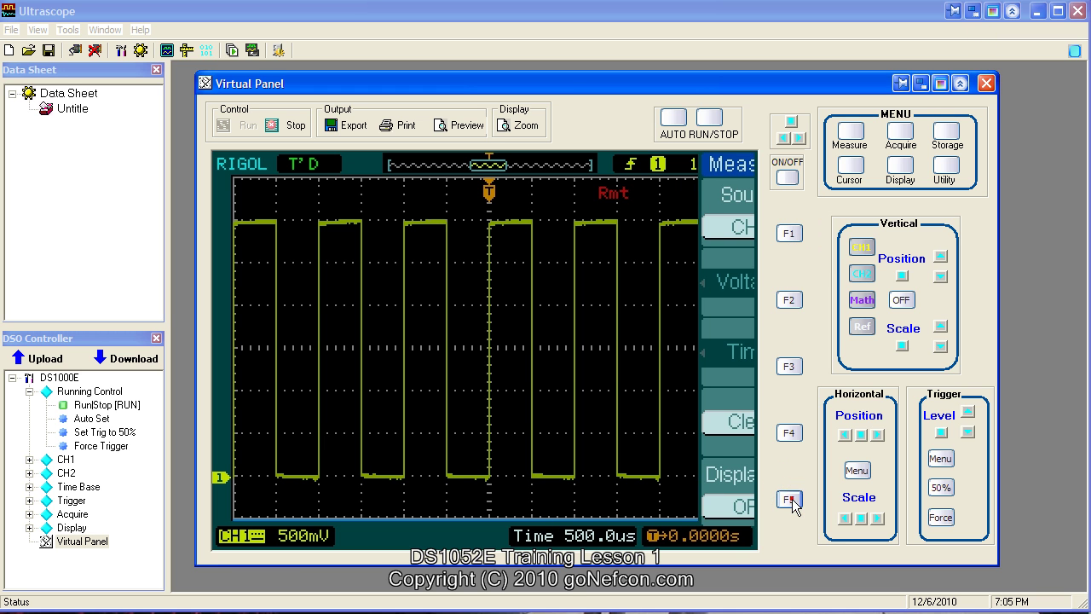
{"action": "left_click", "coordinate": [788, 498]}
{"action": "left_click", "coordinate": [850, 133]}
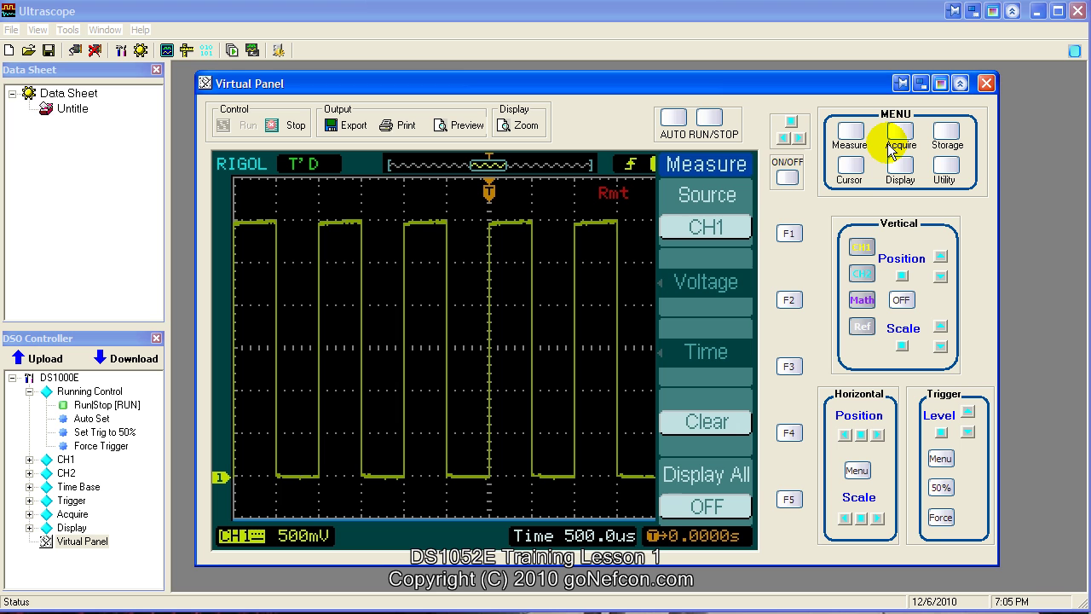
Turn Measure Display All ON, then switch the source to CH2 and back to CH1
{"action": "left_click", "coordinate": [788, 500]}
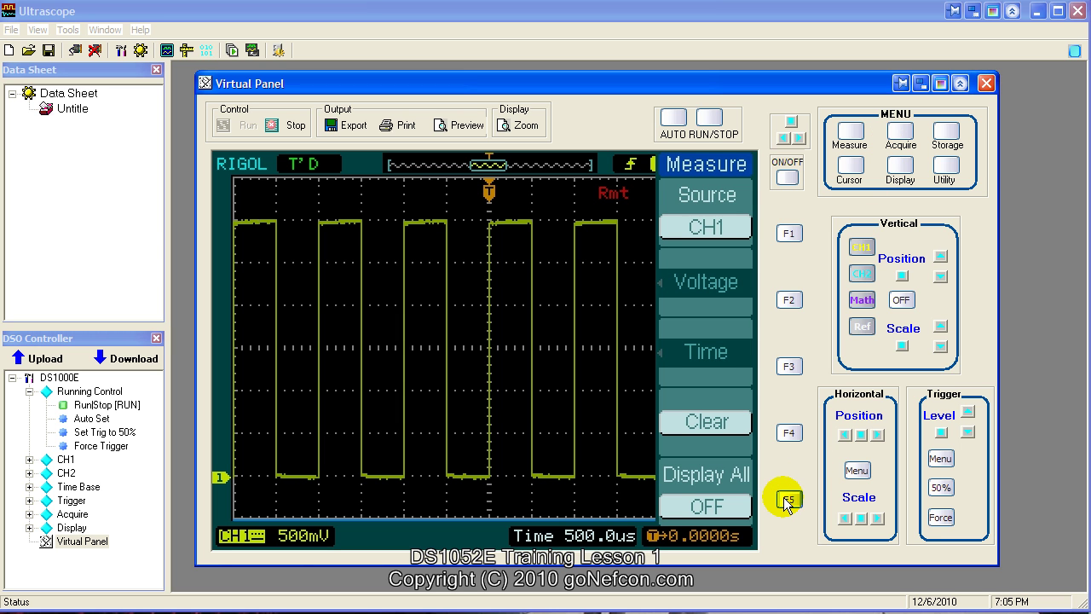
{"action": "left_click", "coordinate": [785, 499]}
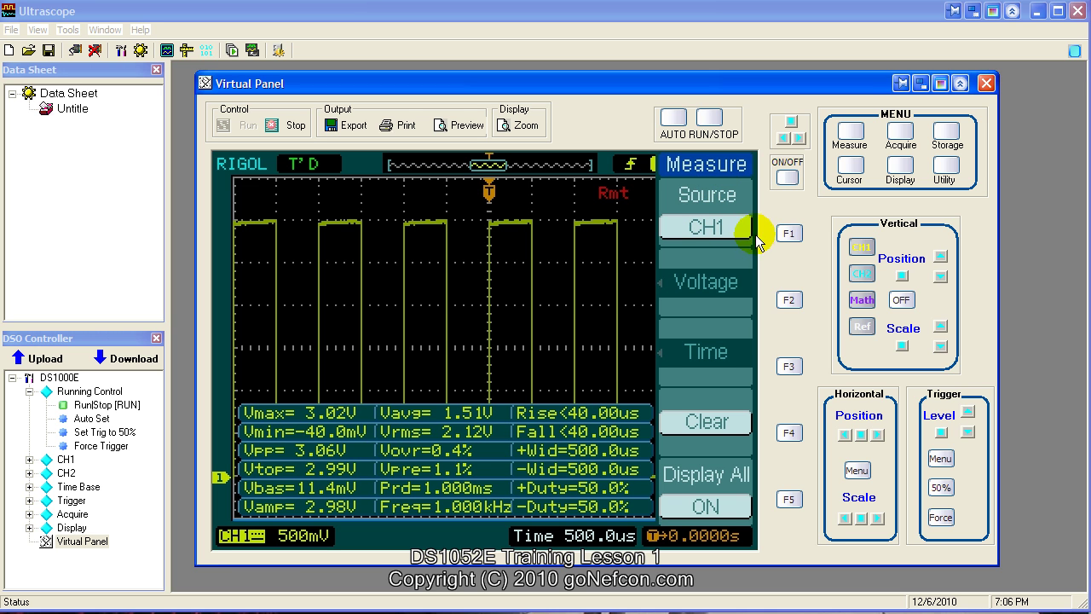
{"action": "left_click", "coordinate": [787, 236]}
{"action": "left_click", "coordinate": [788, 236]}
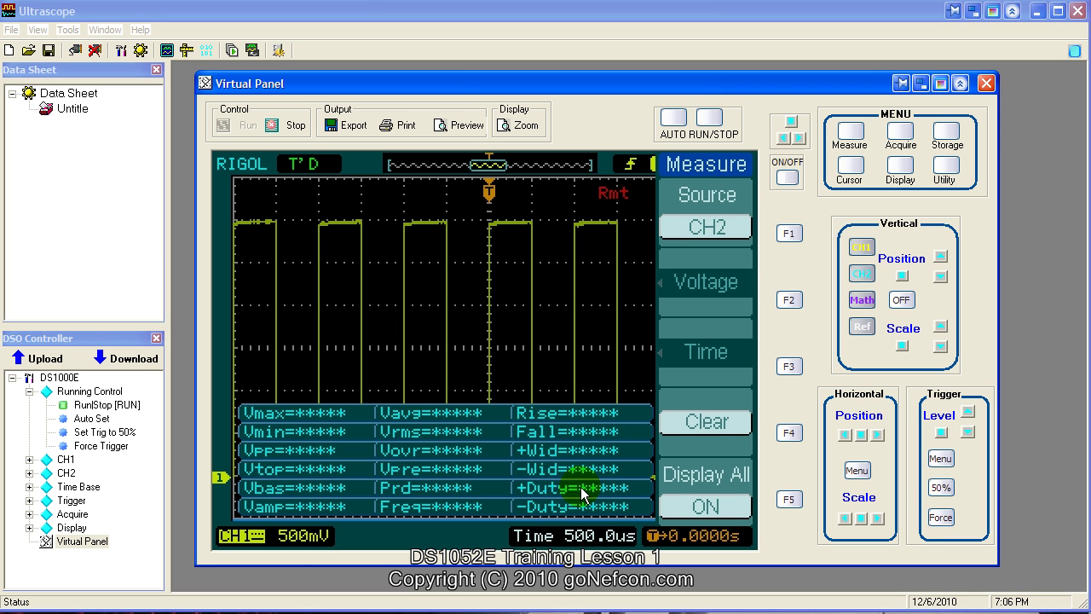
{"action": "left_click", "coordinate": [790, 238]}
{"action": "left_click", "coordinate": [786, 237]}
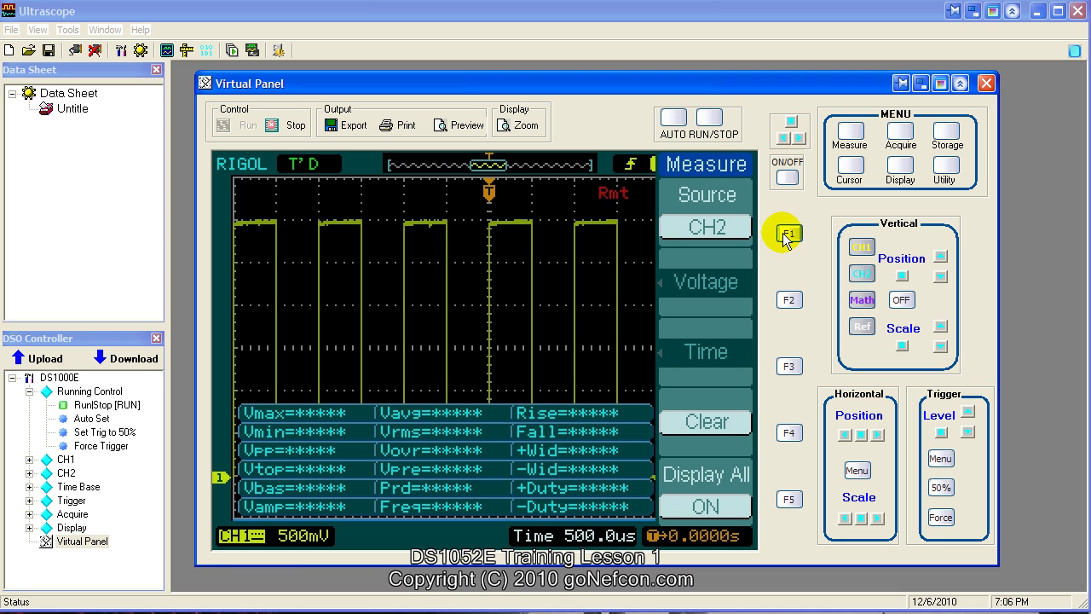
{"action": "left_click", "coordinate": [786, 237]}
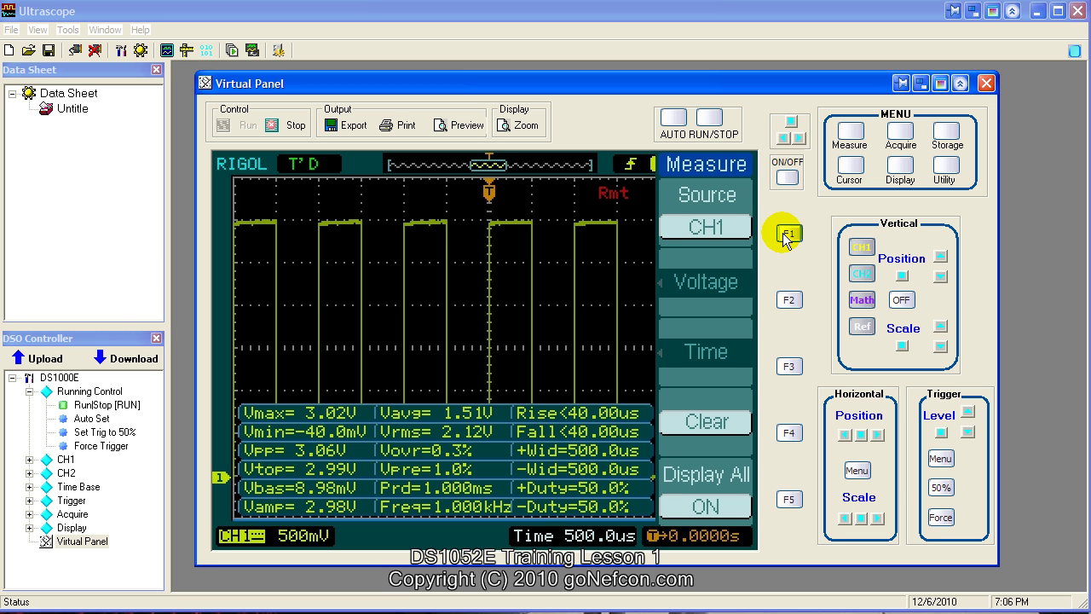
Turn Display All OFF and hide the Measure menu from the scope screen
{"action": "left_click", "coordinate": [791, 501]}
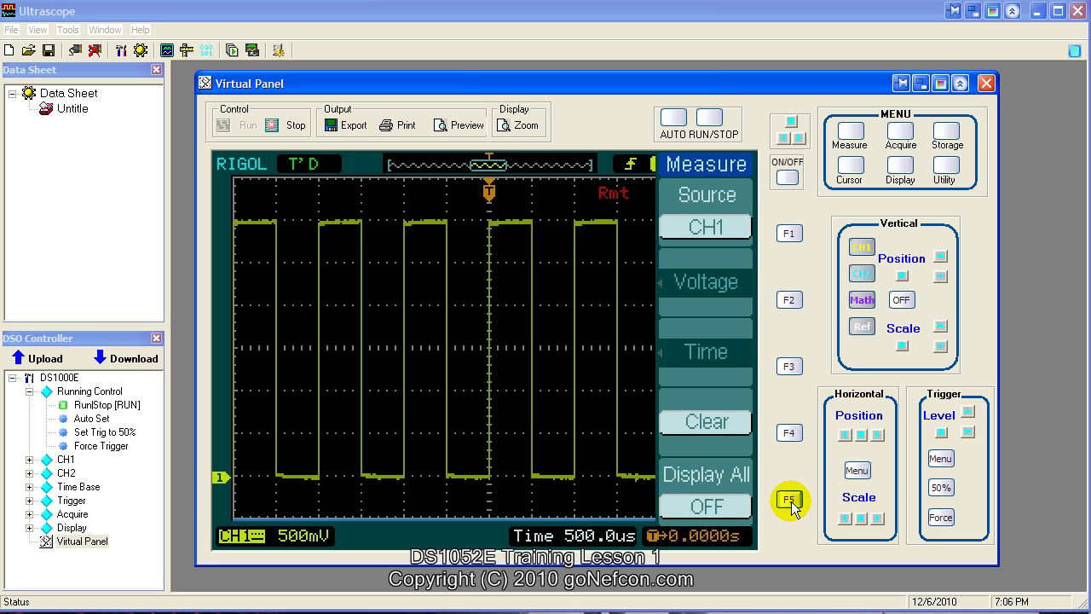
{"action": "left_click", "coordinate": [852, 143]}
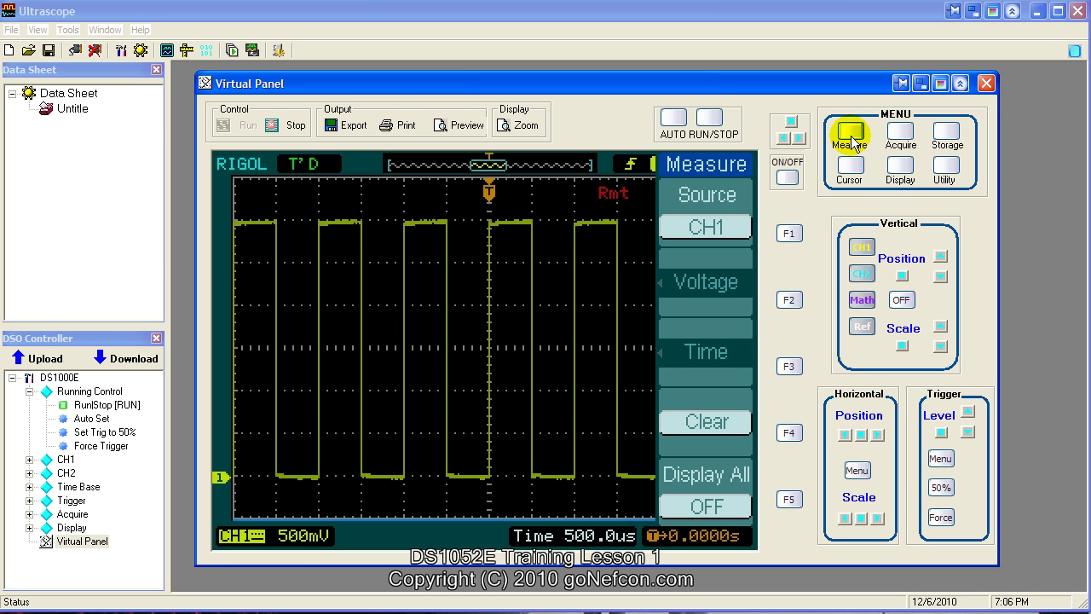
{"action": "left_click", "coordinate": [786, 177]}
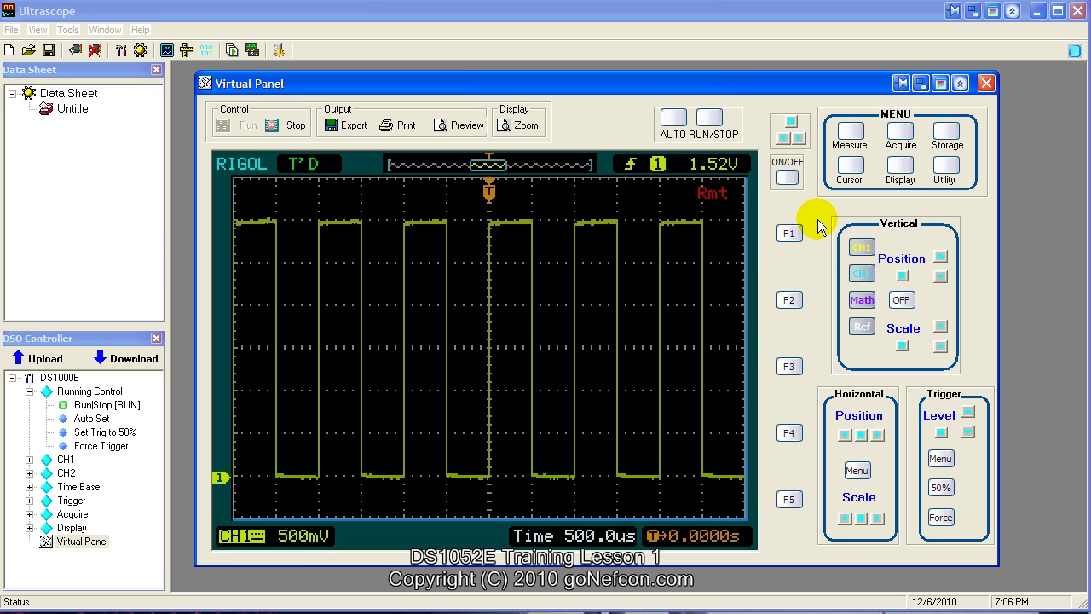
Open the Display menu and page through to page 2/2 with Grid and Brightness 50%
{"action": "left_click", "coordinate": [900, 170]}
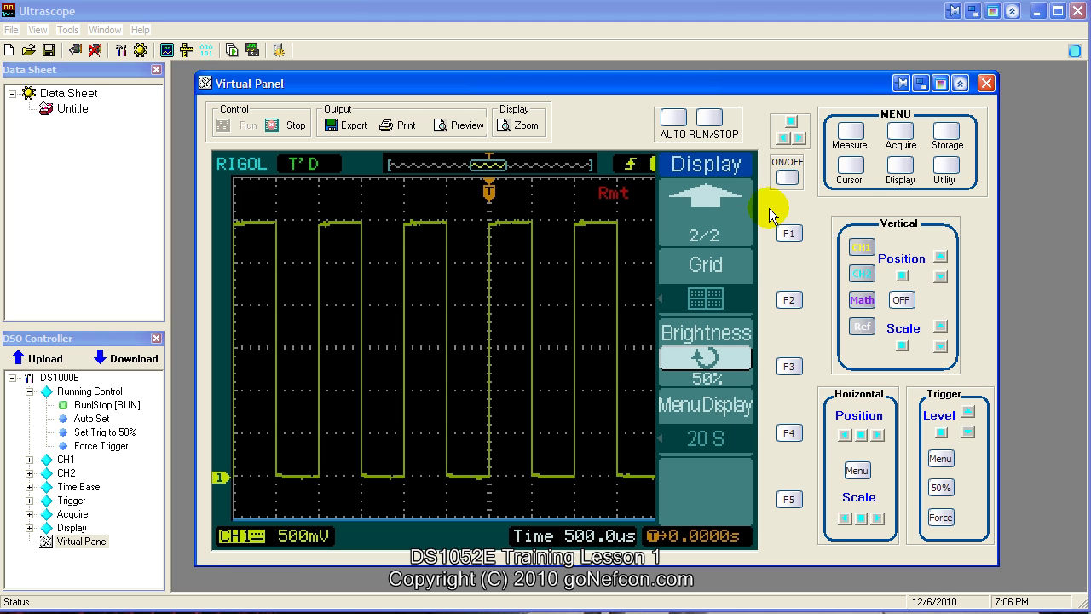
{"action": "left_click", "coordinate": [786, 235]}
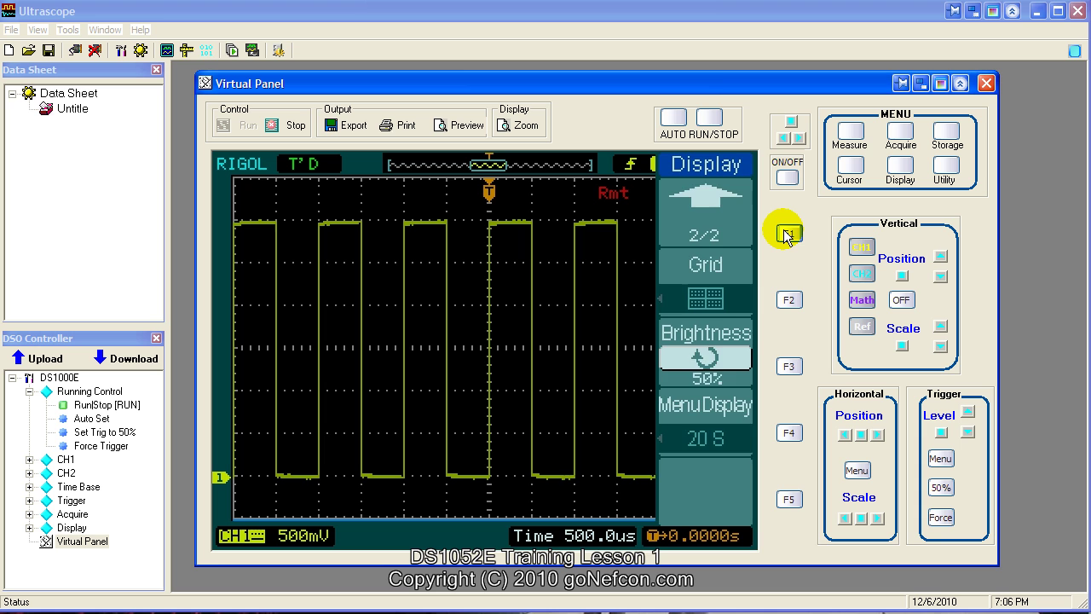
{"action": "left_click", "coordinate": [791, 499]}
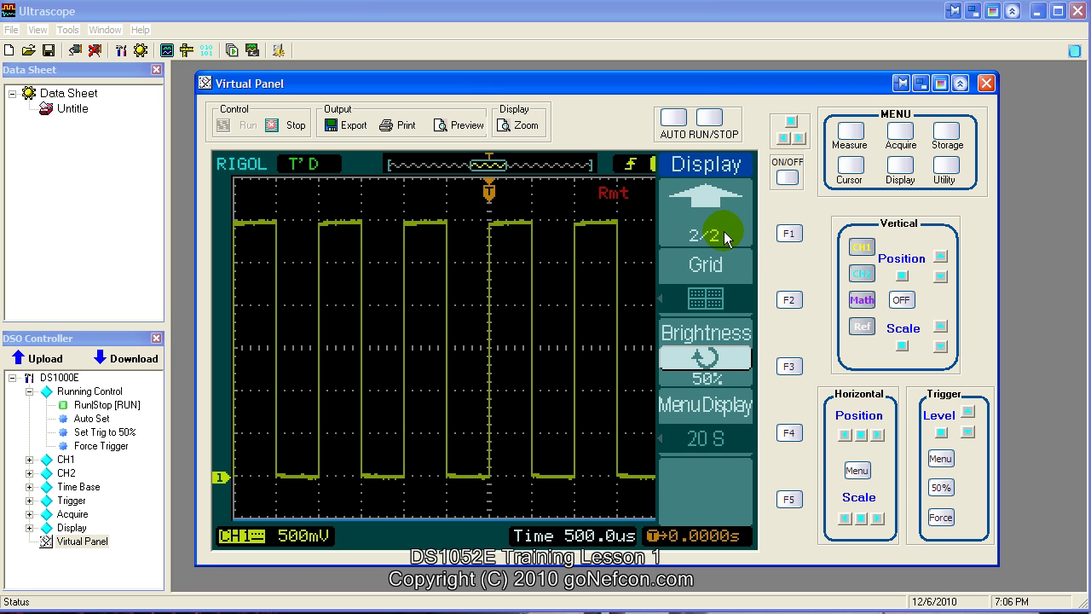
Close the Display soft menu, leaving only the CH1 square wave at 500mV and 500.0us
{"action": "left_click", "coordinate": [900, 164]}
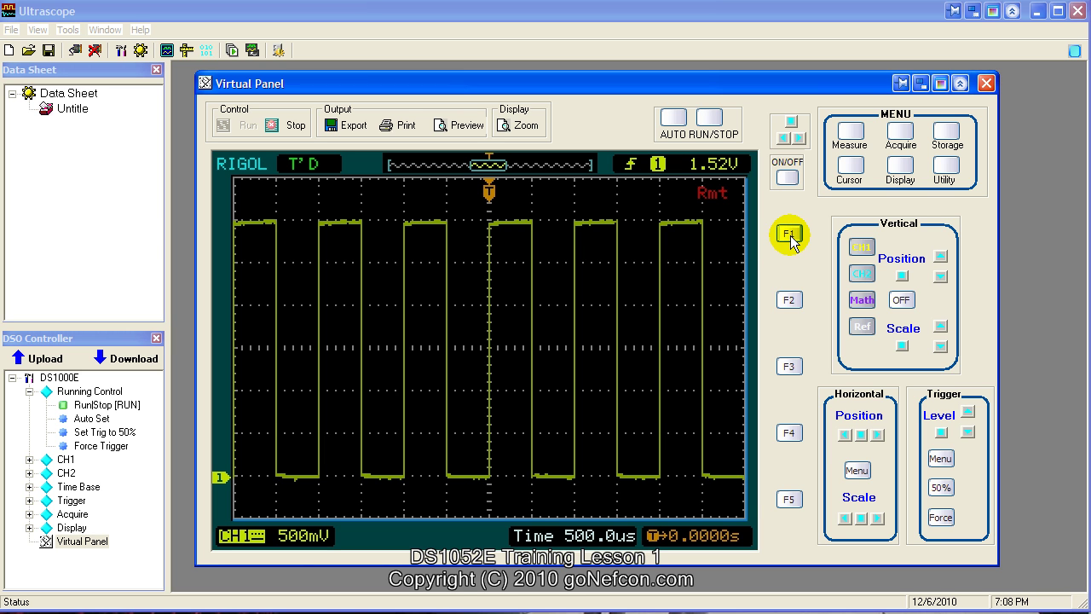
Open the Utility menu on the Virtual Panel to view its options, then close it again
{"action": "left_click", "coordinate": [945, 167]}
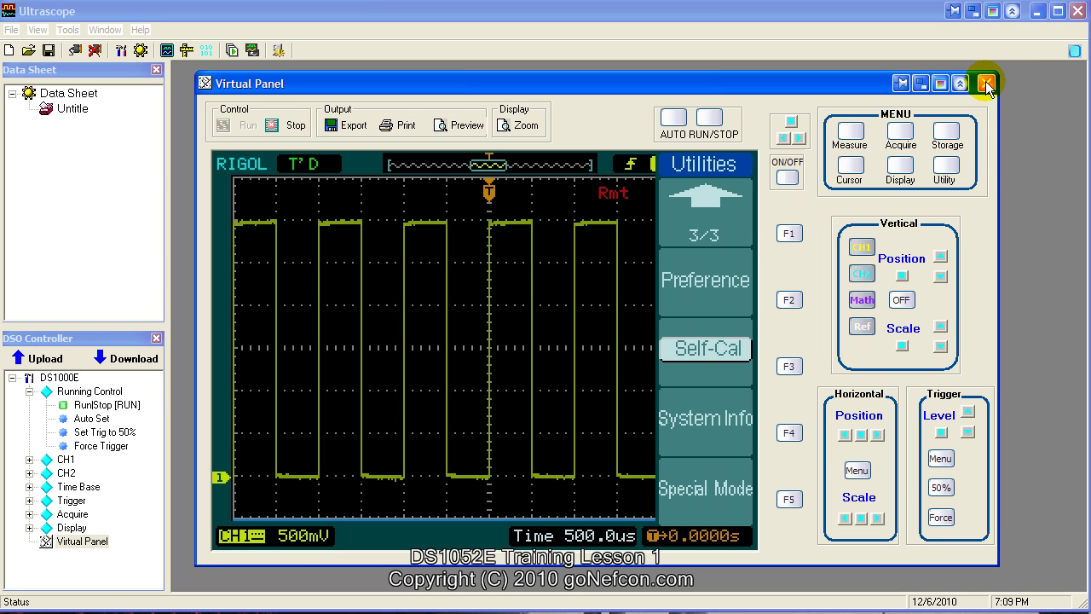
{"action": "left_click", "coordinate": [948, 166]}
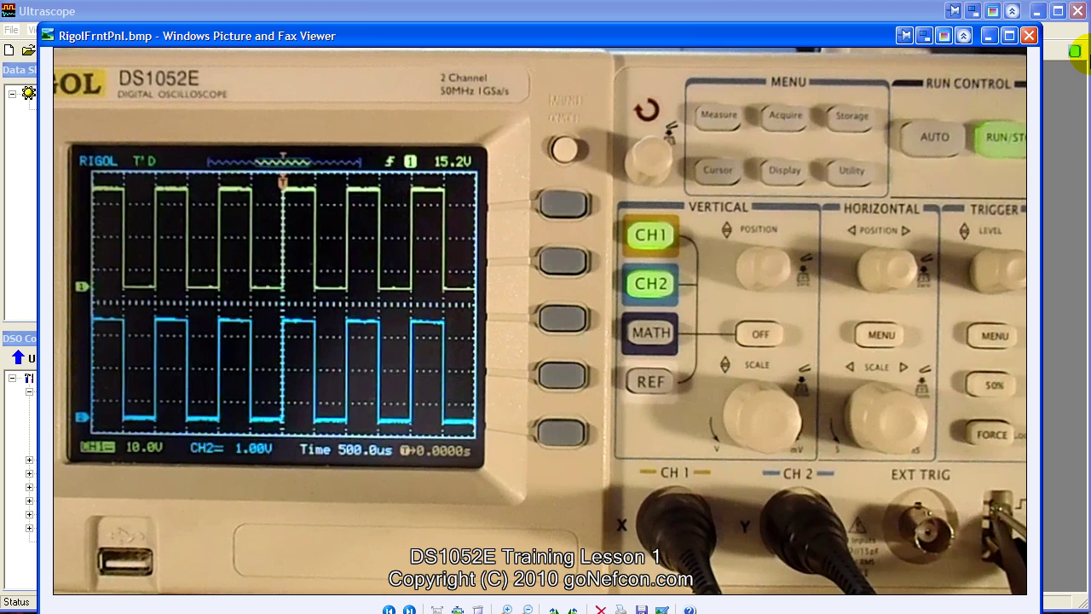
Minimize the RigolFrntPnl.bmp photo viewer to return to the Virtual Panel's CH1 square wave
{"action": "left_click", "coordinate": [988, 35]}
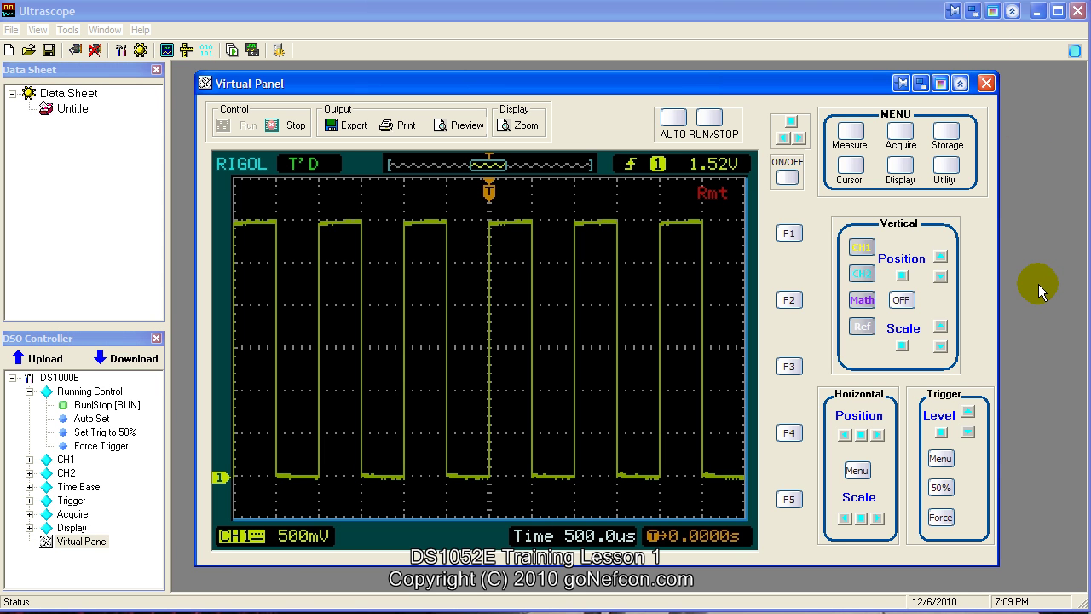